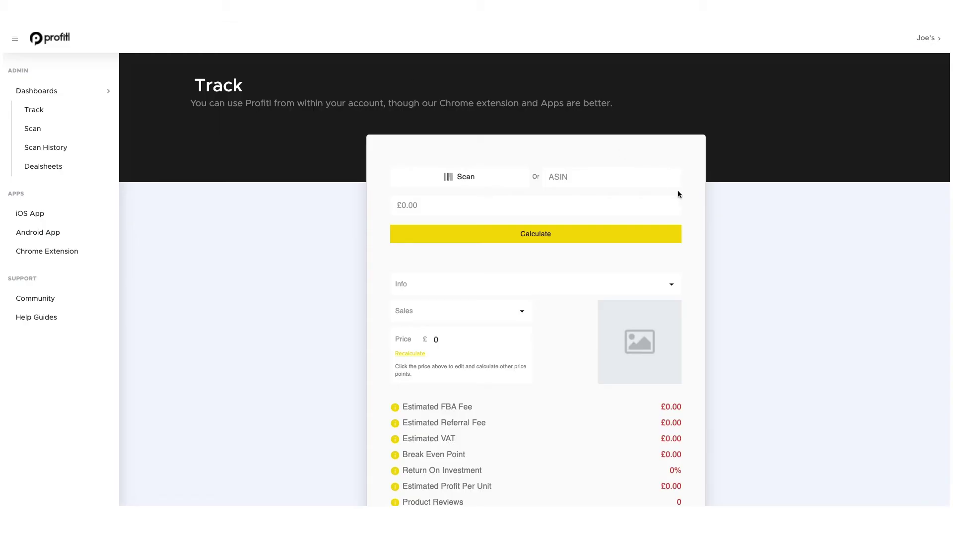
Step: Examine the Track page's product and cost fields, price recalculation, fee and profit estimates, seller counts and buy rating
{"action": "scroll", "coordinate": [649, 217], "scroll_direction": "down", "scroll_amount": 3}
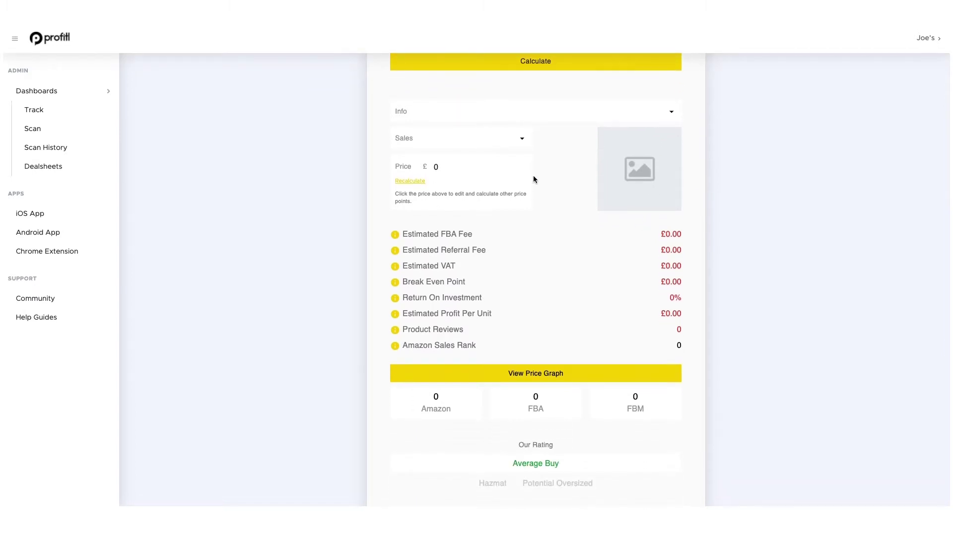
{"action": "scroll", "coordinate": [533, 176], "scroll_direction": "up", "scroll_amount": 3}
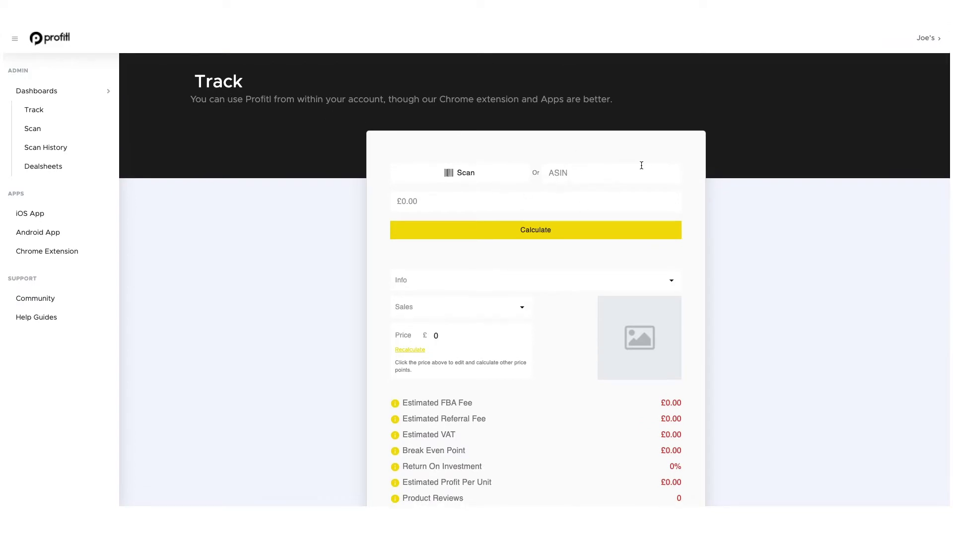
{"action": "scroll", "coordinate": [641, 165], "scroll_direction": "down", "scroll_amount": 3}
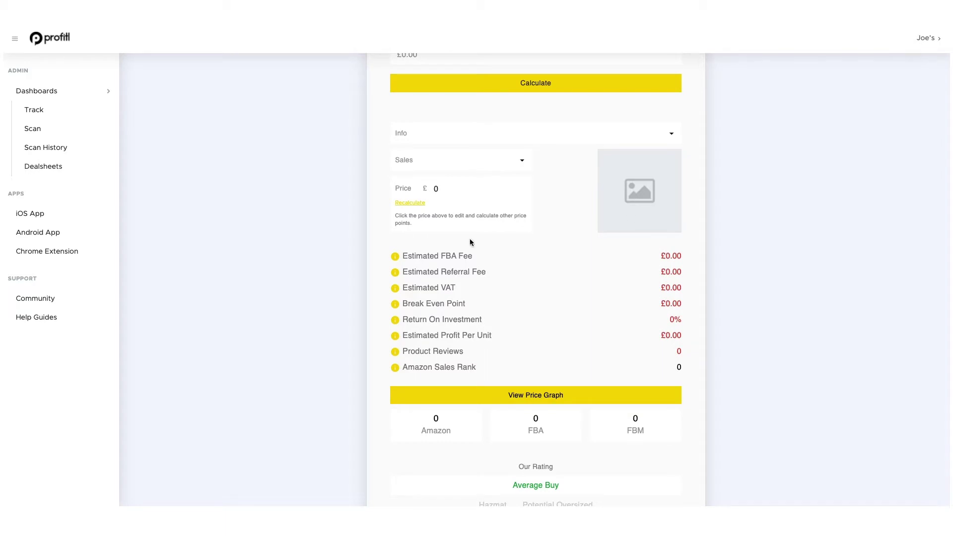
{"action": "scroll", "coordinate": [530, 250], "scroll_direction": "up", "scroll_amount": 2}
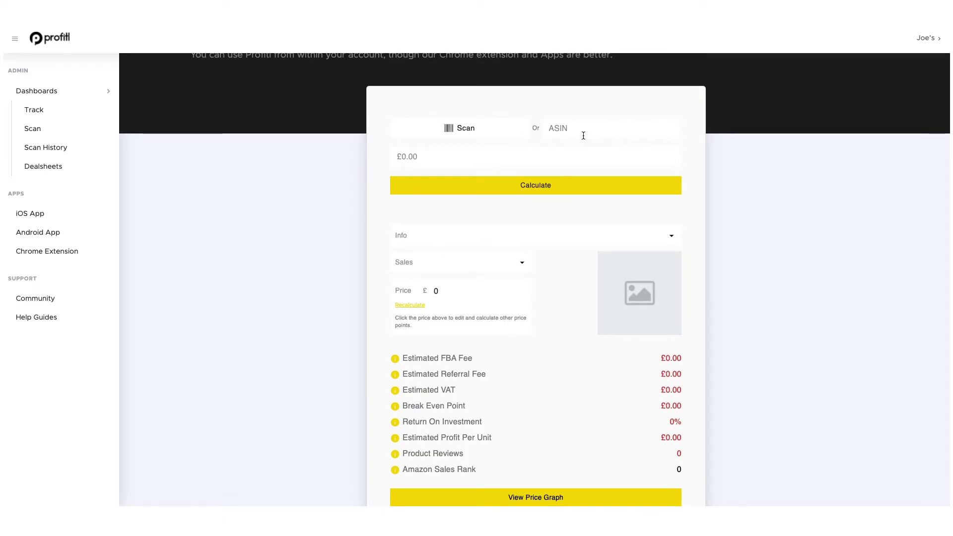
{"action": "scroll", "coordinate": [573, 146], "scroll_direction": "up", "scroll_amount": 1}
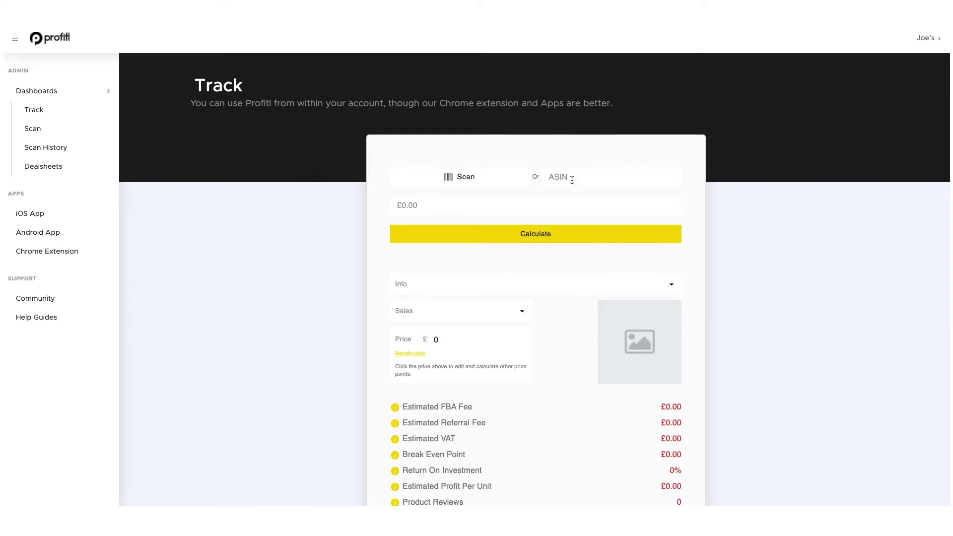
{"action": "scroll", "coordinate": [572, 181], "scroll_direction": "down", "scroll_amount": 1}
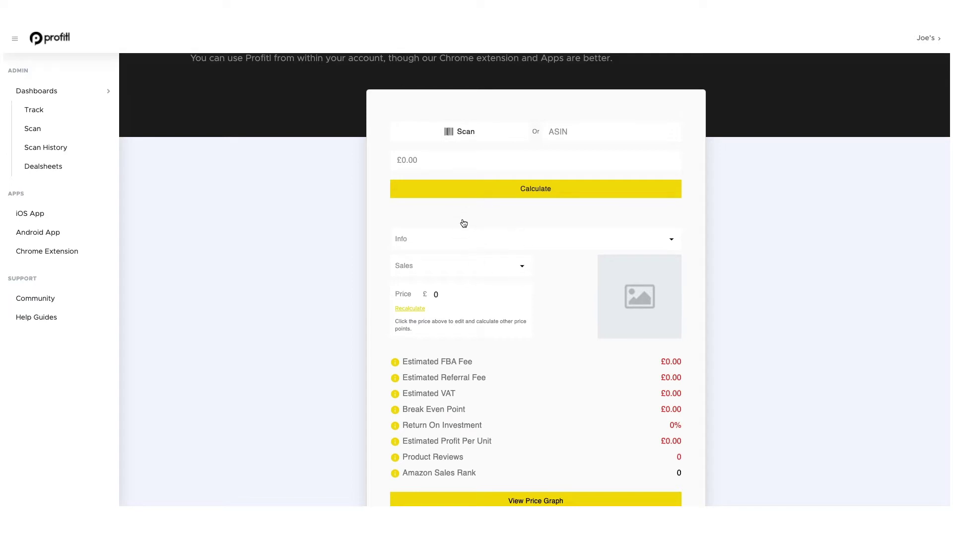
{"action": "scroll", "coordinate": [502, 289], "scroll_direction": "down", "scroll_amount": 1}
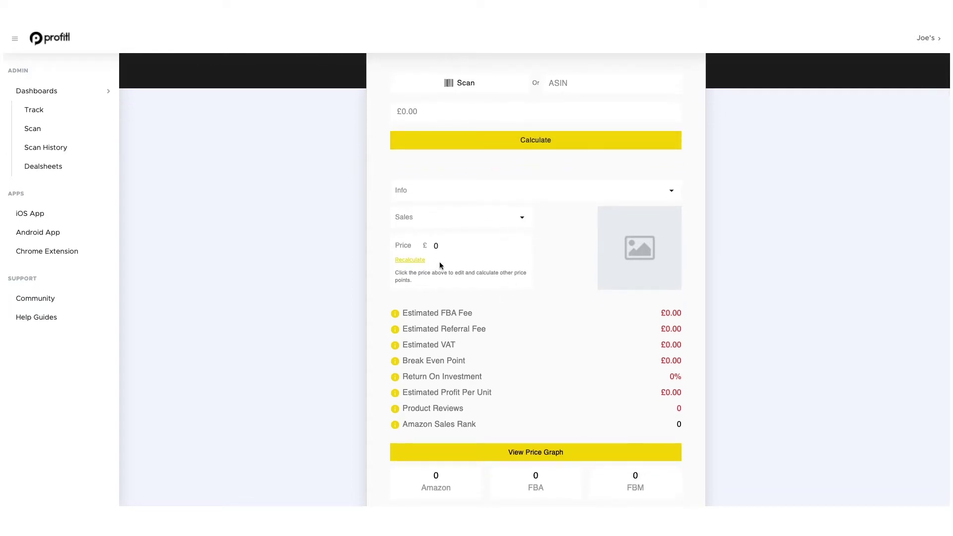
{"action": "left_click", "coordinate": [415, 263]}
{"action": "scroll", "coordinate": [479, 274], "scroll_direction": "down", "scroll_amount": 2}
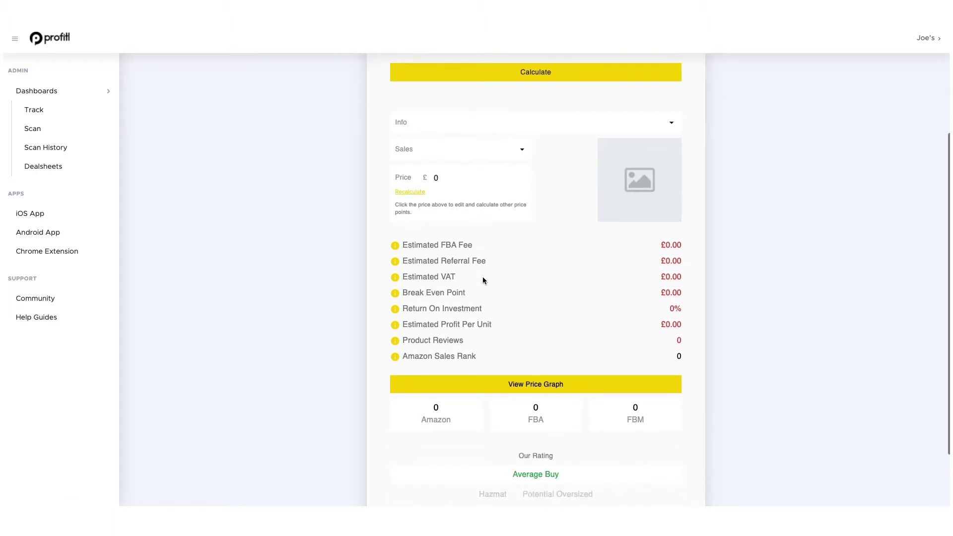
{"action": "scroll", "coordinate": [591, 286], "scroll_direction": "down", "scroll_amount": 1}
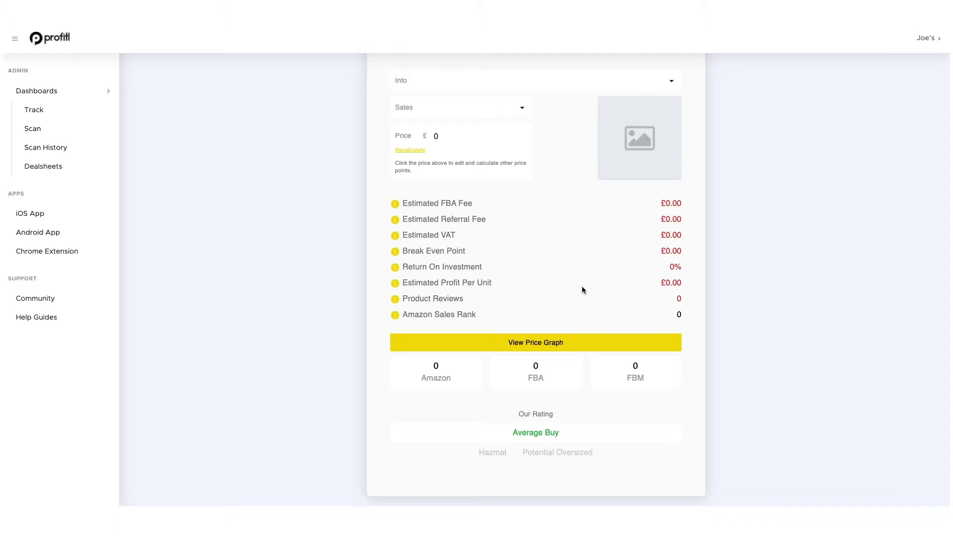
{"action": "scroll", "coordinate": [585, 275], "scroll_direction": "up", "scroll_amount": 4}
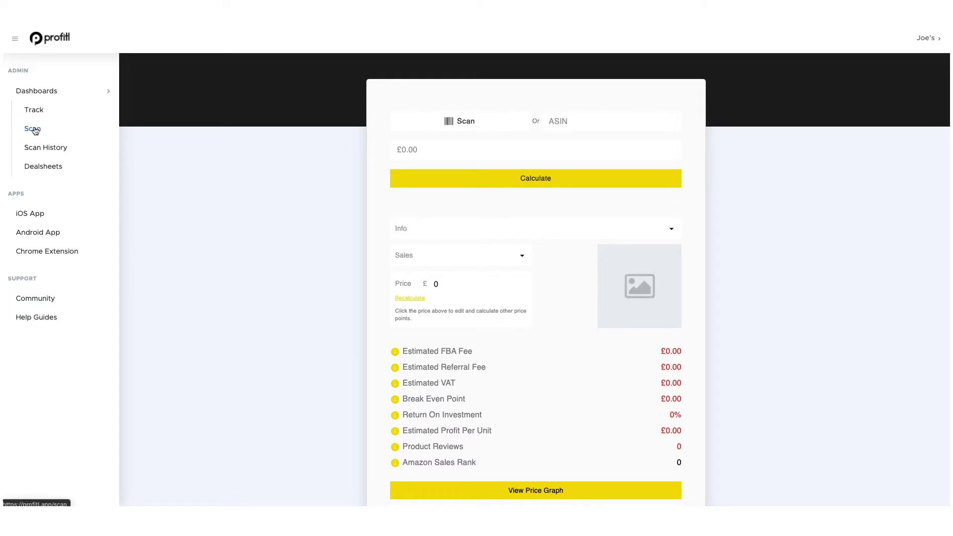
Step: View the Scan History page and the Dealsheets page with its subscription and download sections
{"action": "left_click", "coordinate": [53, 150]}
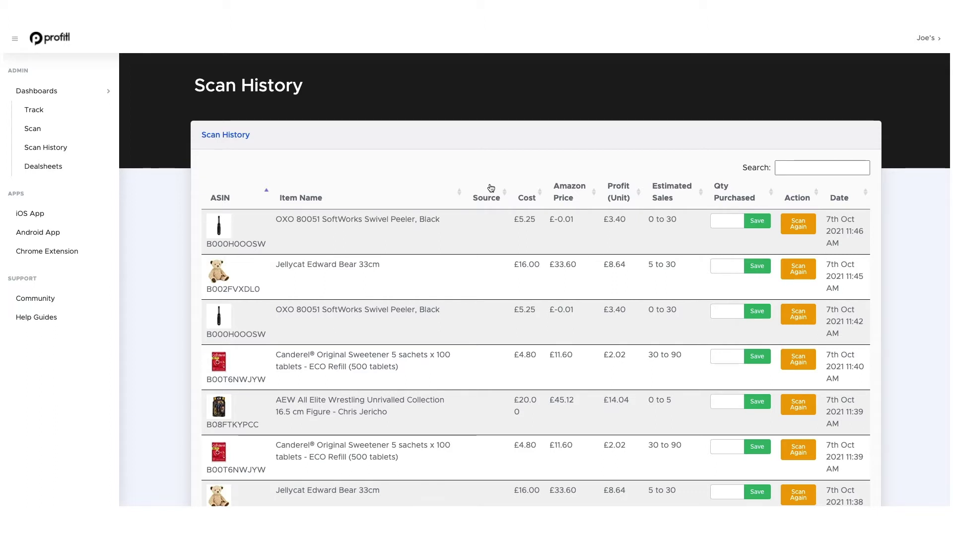
{"action": "left_click", "coordinate": [56, 169]}
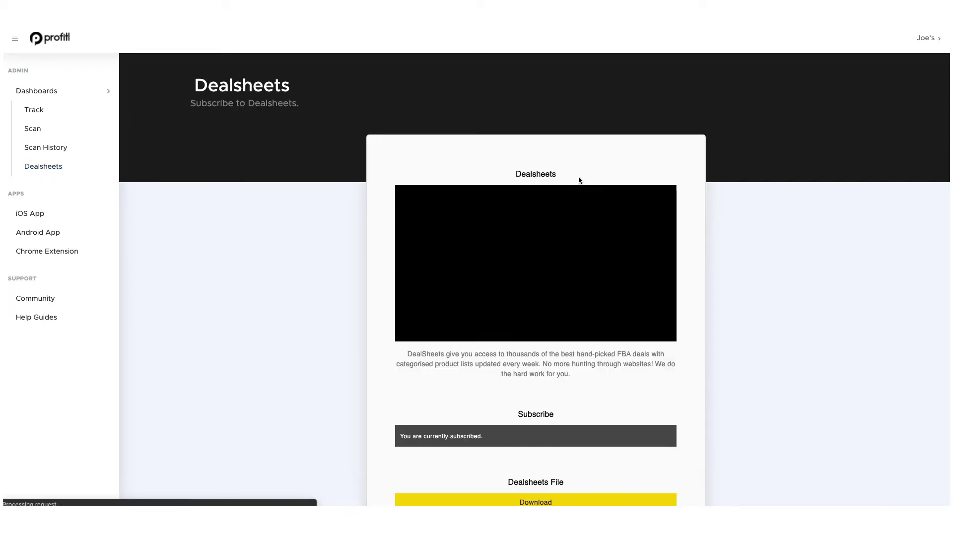
{"action": "scroll", "coordinate": [596, 193], "scroll_direction": "down", "scroll_amount": 1}
{"action": "scroll", "coordinate": [598, 196], "scroll_direction": "down", "scroll_amount": 1}
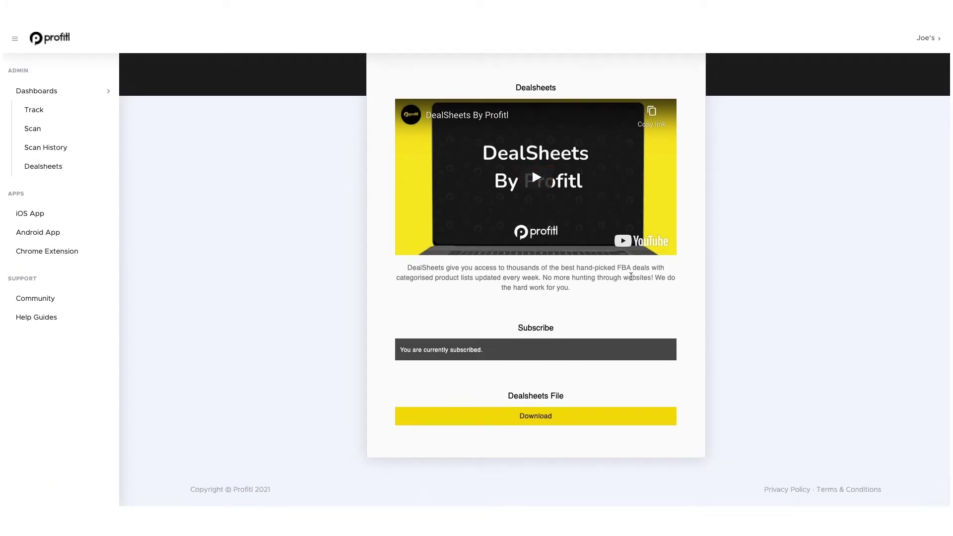
{"action": "scroll", "coordinate": [537, 176], "scroll_direction": "up", "scroll_amount": 1}
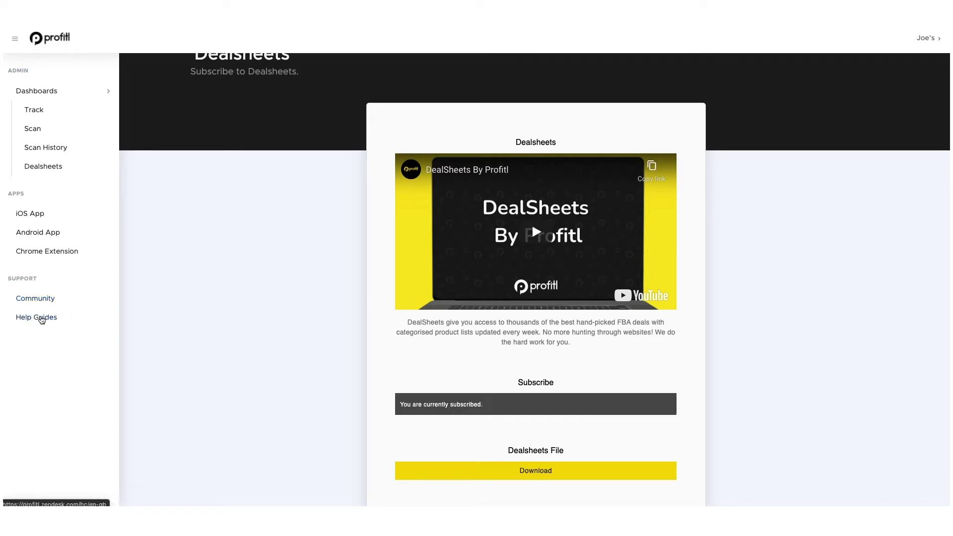
Step: Open the Help Guides and look over the FAQ categories, recent articles and request option
{"action": "left_click", "coordinate": [38, 318]}
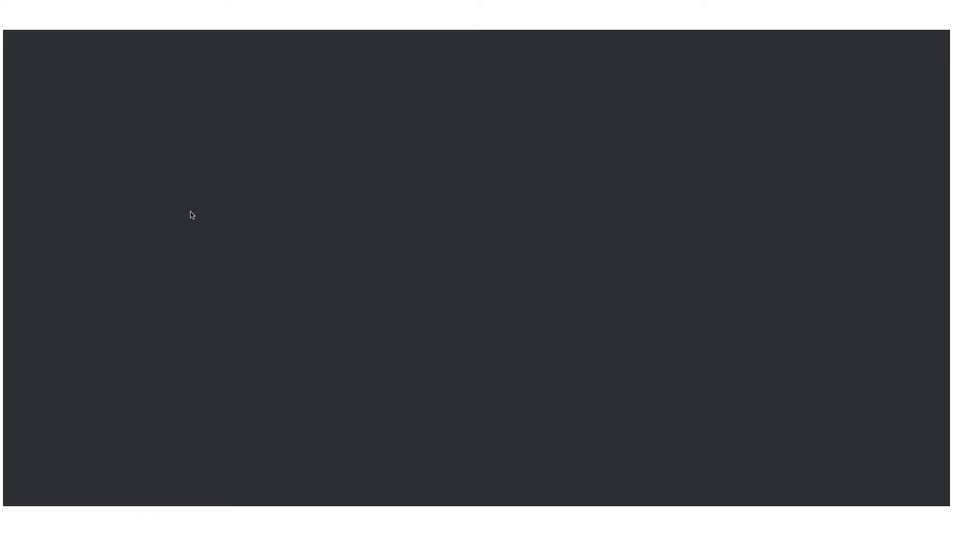
{"action": "scroll", "coordinate": [487, 240], "scroll_direction": "down", "scroll_amount": 3}
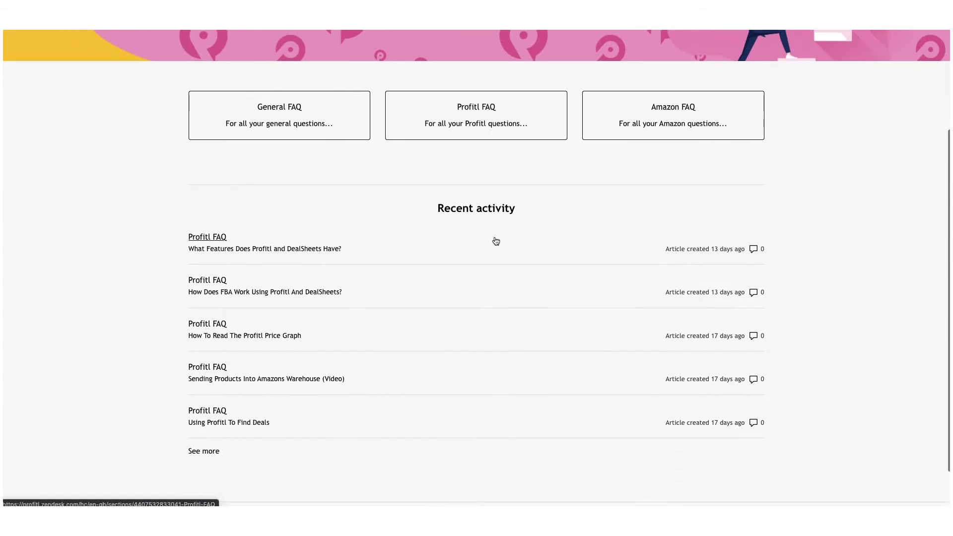
{"action": "scroll", "coordinate": [512, 239], "scroll_direction": "up", "scroll_amount": 3}
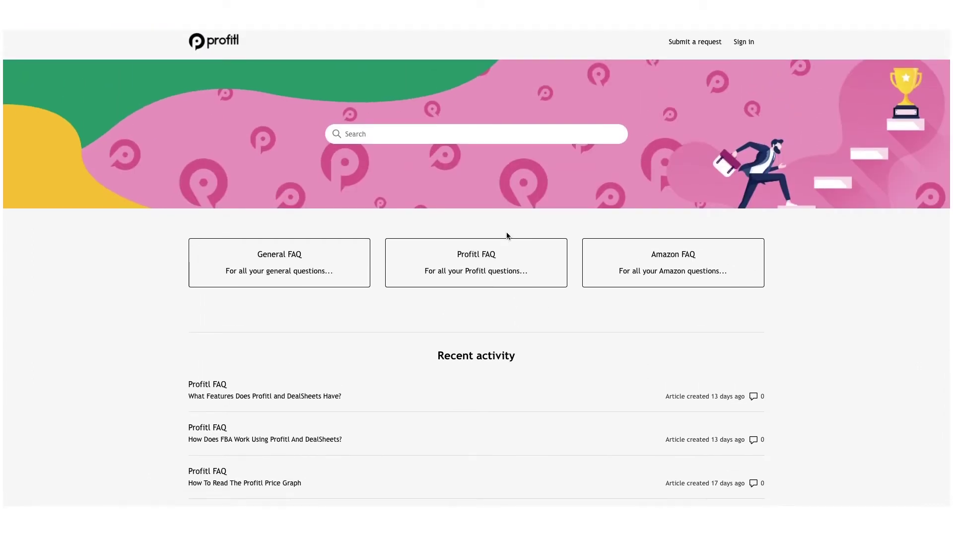
{"action": "left_click", "coordinate": [686, 47]}
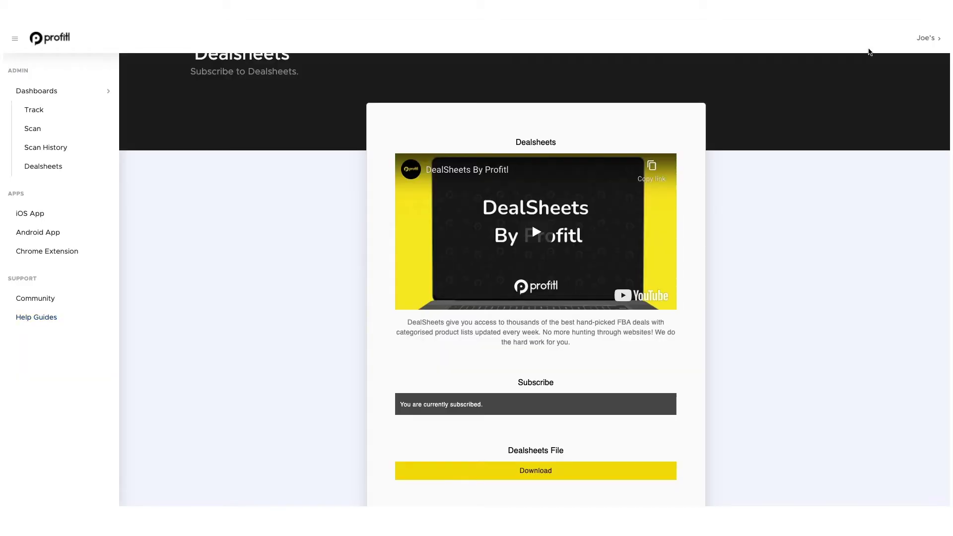
Step: Open the account settings and view the available countries without changing the selection
{"action": "left_click", "coordinate": [924, 43]}
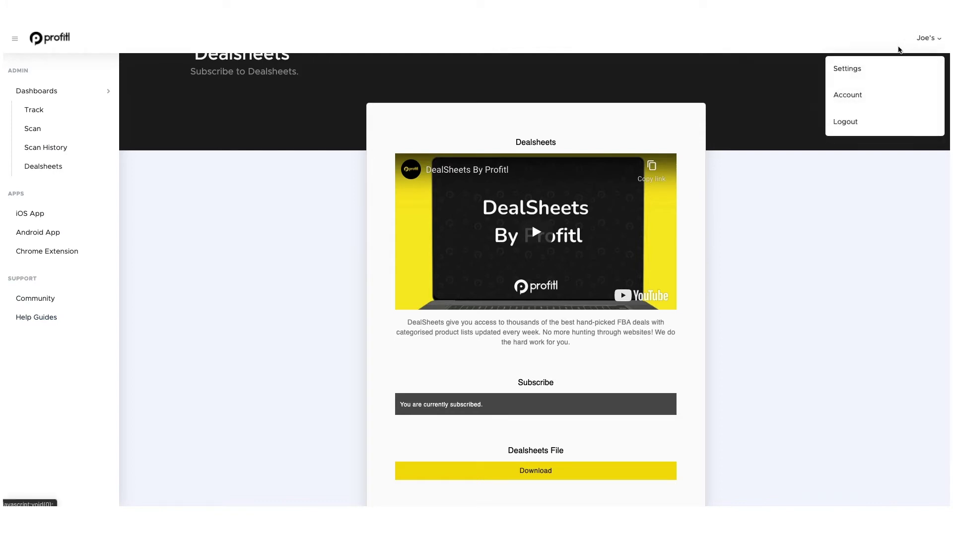
{"action": "left_click", "coordinate": [873, 68]}
{"action": "left_click", "coordinate": [553, 201]}
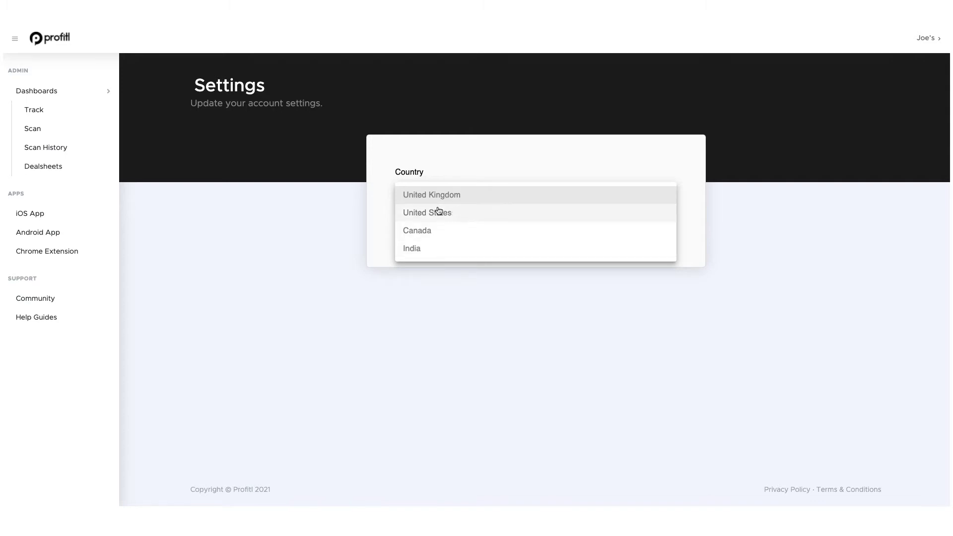
{"action": "left_click", "coordinate": [894, 75]}
Step: Open the Account page and review the payment card details and invoices
{"action": "left_click", "coordinate": [927, 43]}
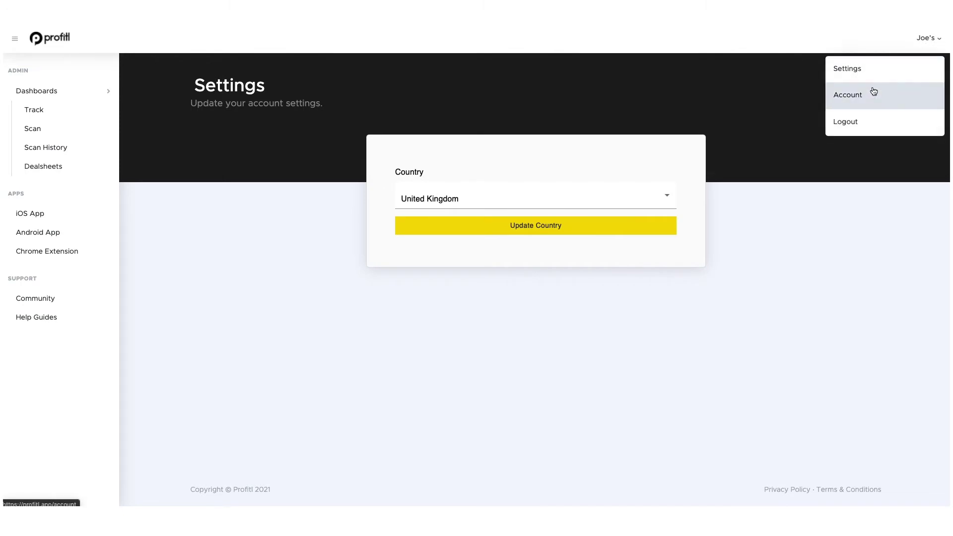
{"action": "left_click", "coordinate": [850, 98]}
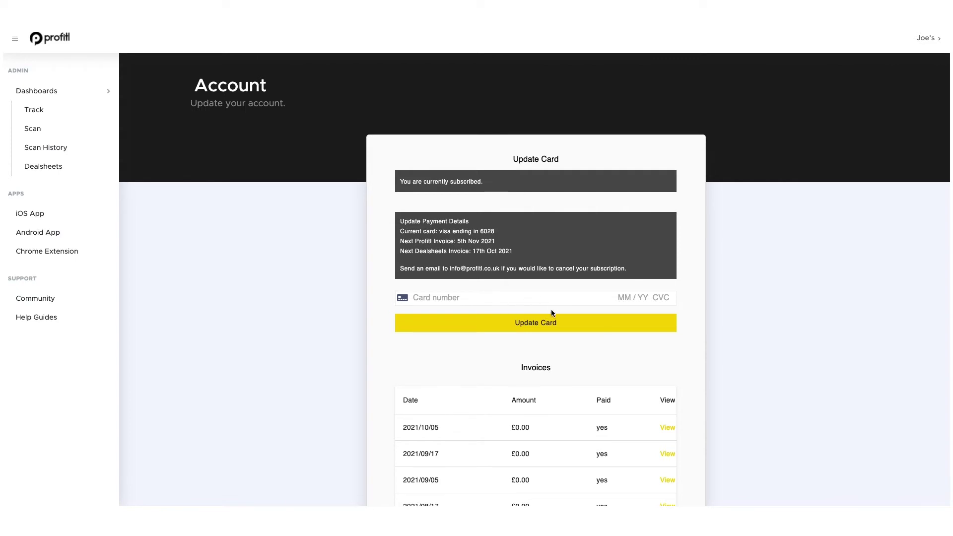
{"action": "scroll", "coordinate": [551, 328], "scroll_direction": "down", "scroll_amount": 1}
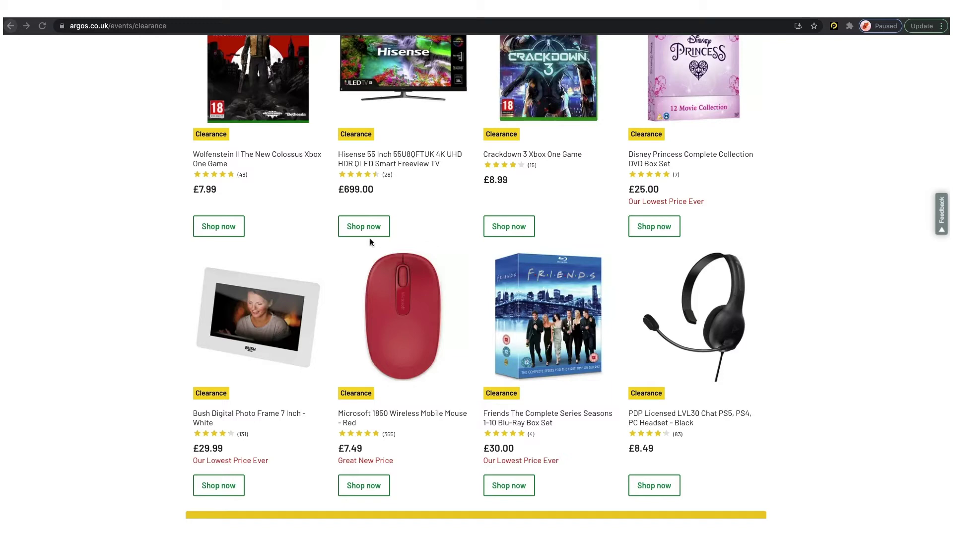
Step: Browse the technology deals on the Argos clearance page and open the Microsoft 1850 Wireless Mobile Mouse - Red
{"action": "scroll", "coordinate": [405, 245], "scroll_direction": "up", "scroll_amount": 7}
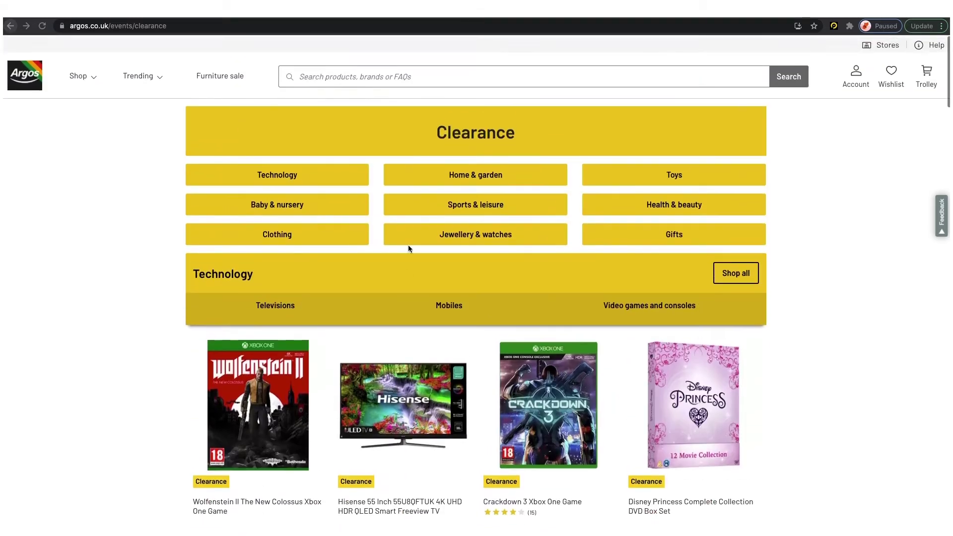
{"action": "scroll", "coordinate": [404, 257], "scroll_direction": "down", "scroll_amount": 2}
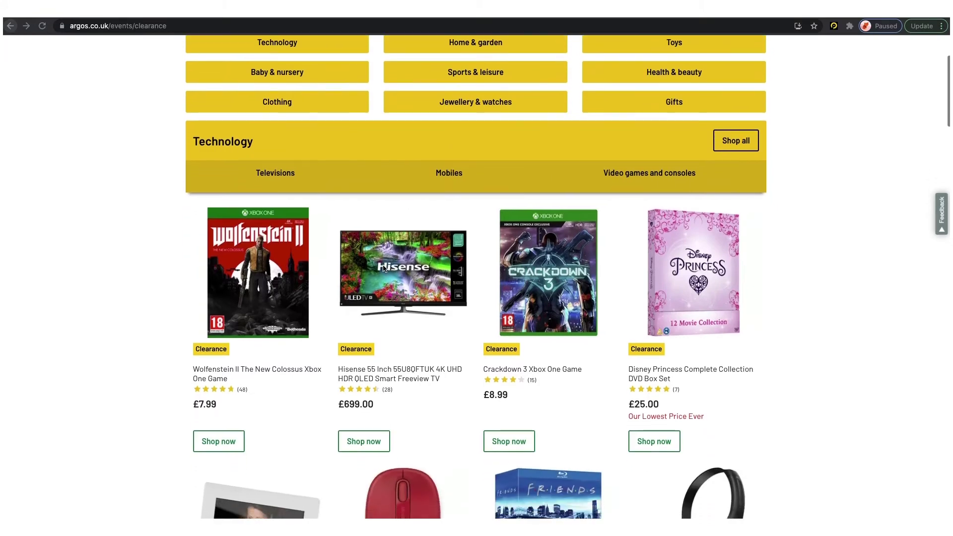
{"action": "scroll", "coordinate": [369, 339], "scroll_direction": "down", "scroll_amount": 3}
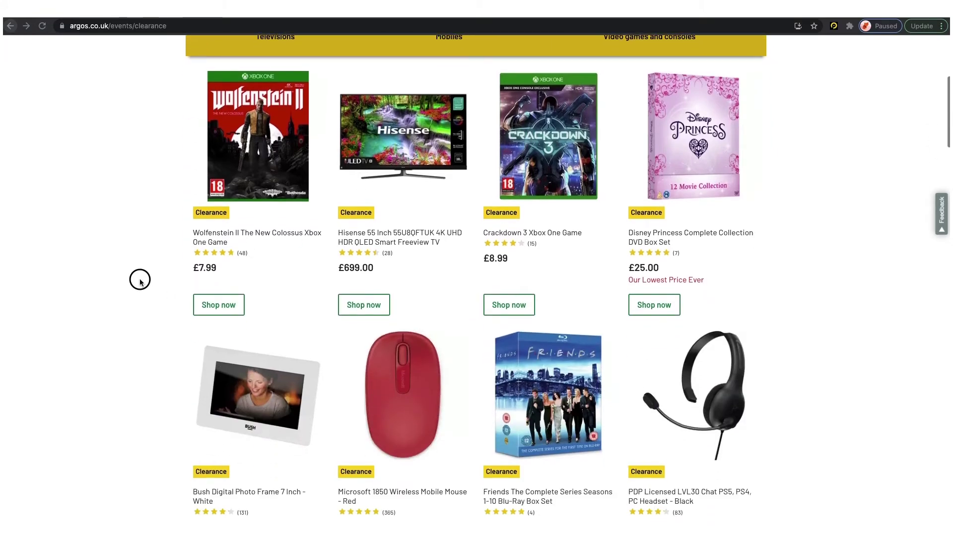
{"action": "scroll", "coordinate": [366, 373], "scroll_direction": "down", "scroll_amount": 1}
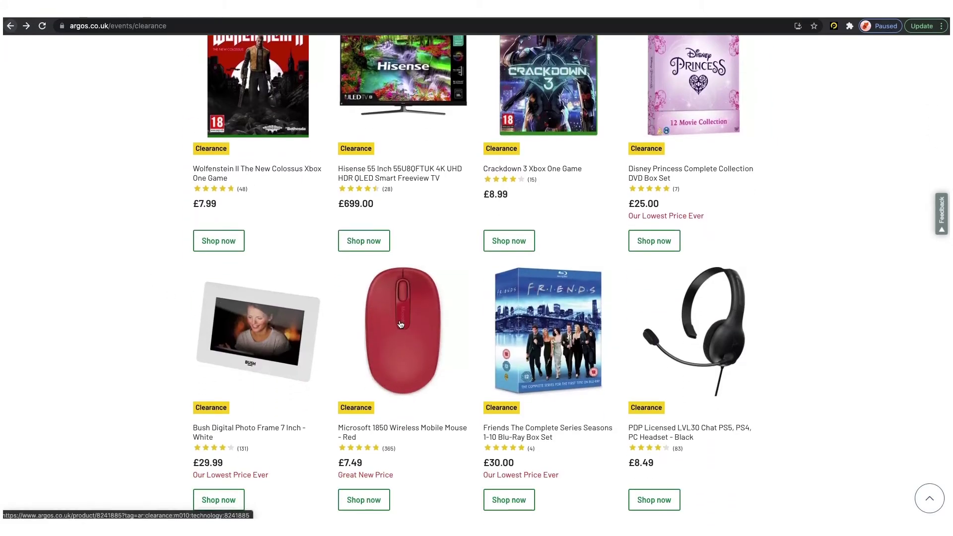
{"action": "left_click", "coordinate": [397, 326]}
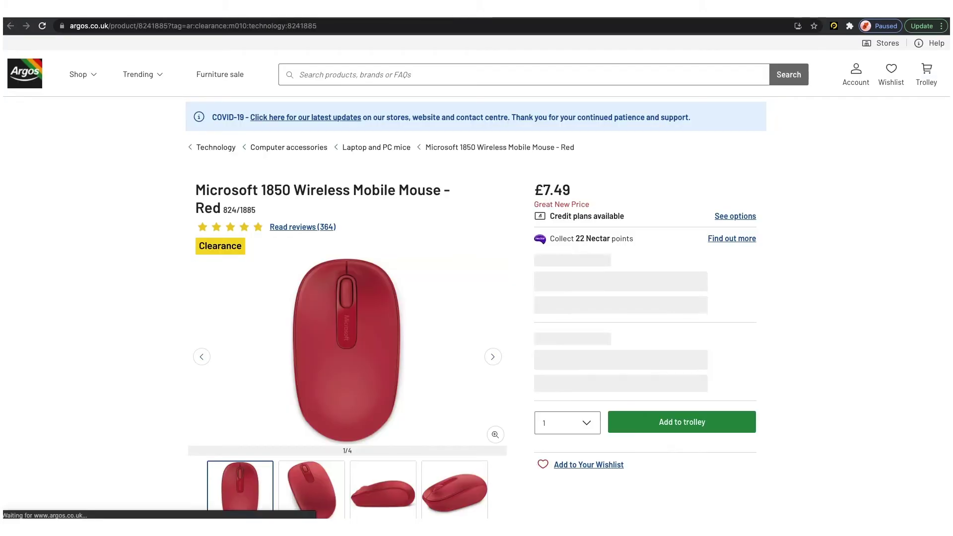
Step: Open the Profitl extension on the mouse's page, select matching product B00IAU3WRA and calculate its profit at a cost of £7.49
{"action": "scroll", "coordinate": [588, 180], "scroll_direction": "down", "scroll_amount": 1}
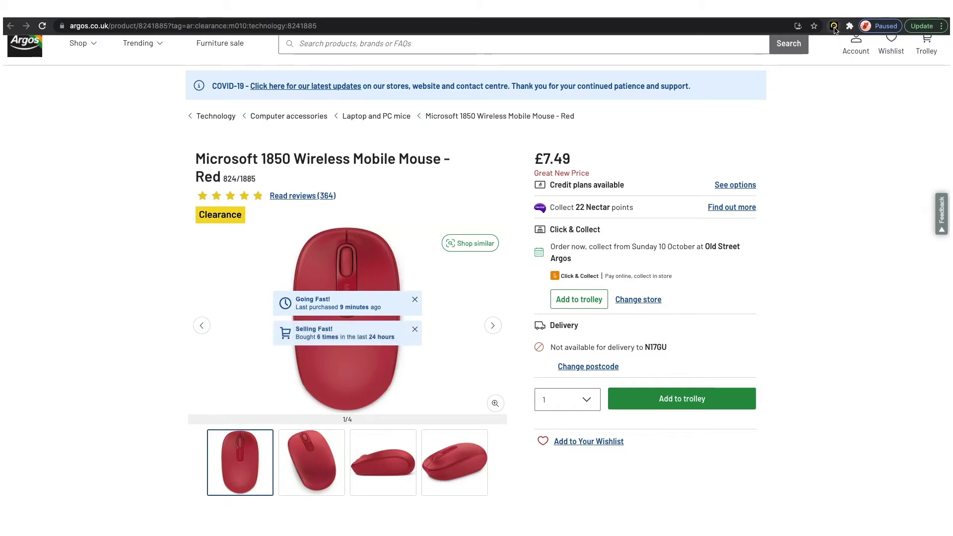
{"action": "left_click", "coordinate": [834, 26]}
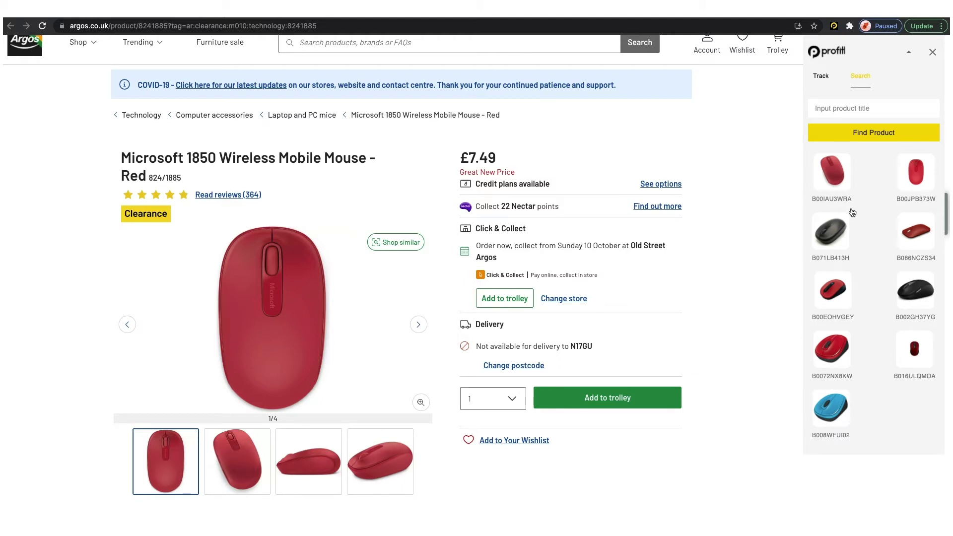
{"action": "left_click", "coordinate": [841, 178]}
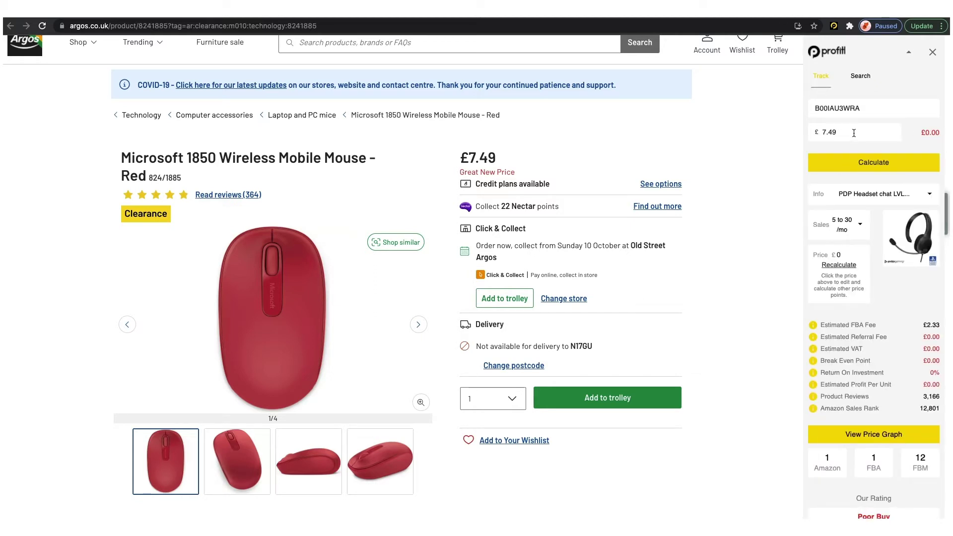
{"action": "left_click", "coordinate": [874, 166]}
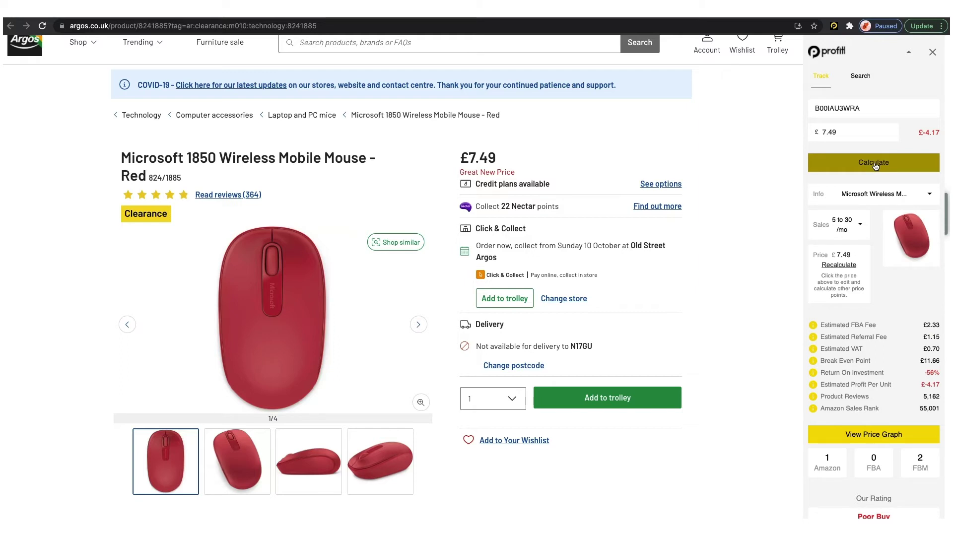
Step: Review the mouse's profit estimates and buy rating, and expand its product info details
{"action": "scroll", "coordinate": [882, 248], "scroll_direction": "down", "scroll_amount": 1}
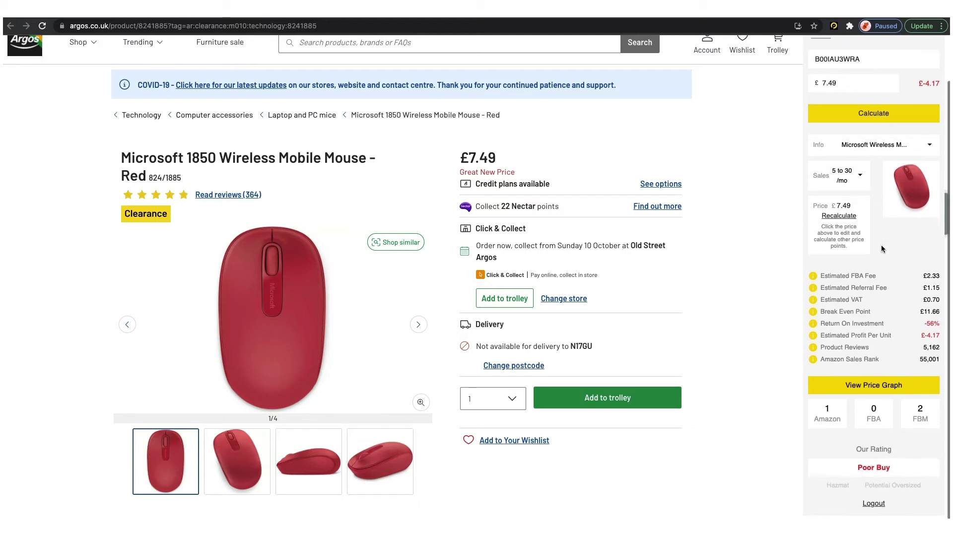
{"action": "scroll", "coordinate": [883, 231], "scroll_direction": "up", "scroll_amount": 1}
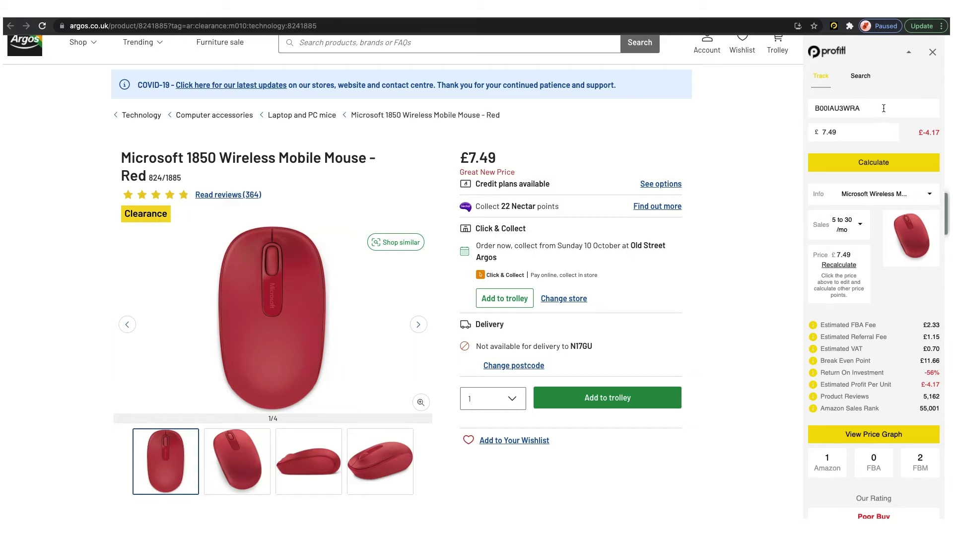
{"action": "left_click", "coordinate": [923, 199]}
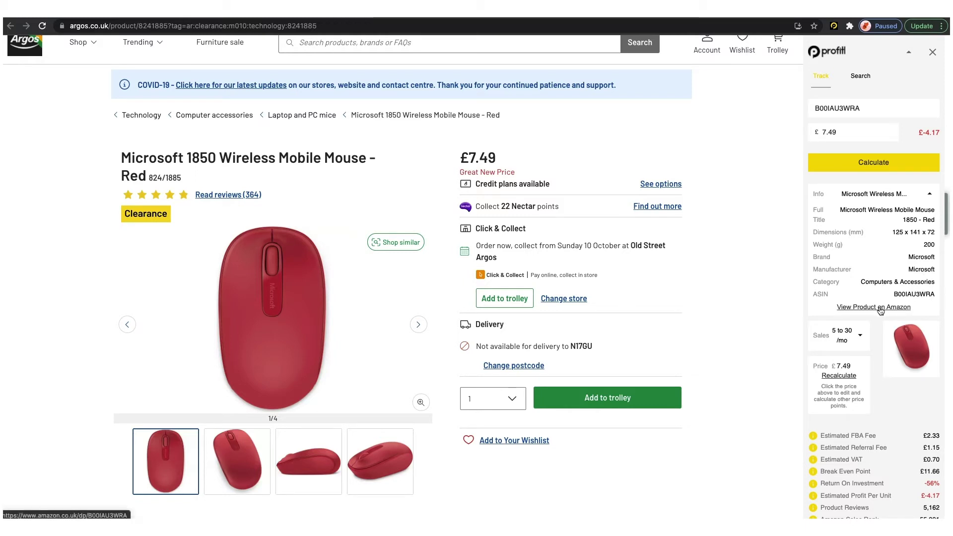
Step: Collapse the product info and recalculate the mouse's profit at a £20 selling price, restoring the original calculation when done
{"action": "left_click", "coordinate": [931, 195]}
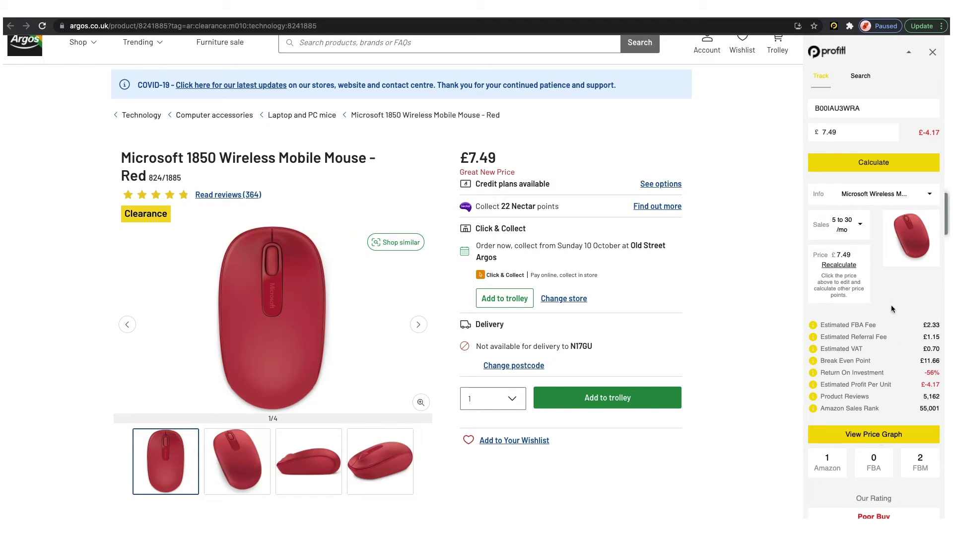
{"action": "left_click", "coordinate": [848, 266]}
{"action": "double_click", "coordinate": [844, 255]}
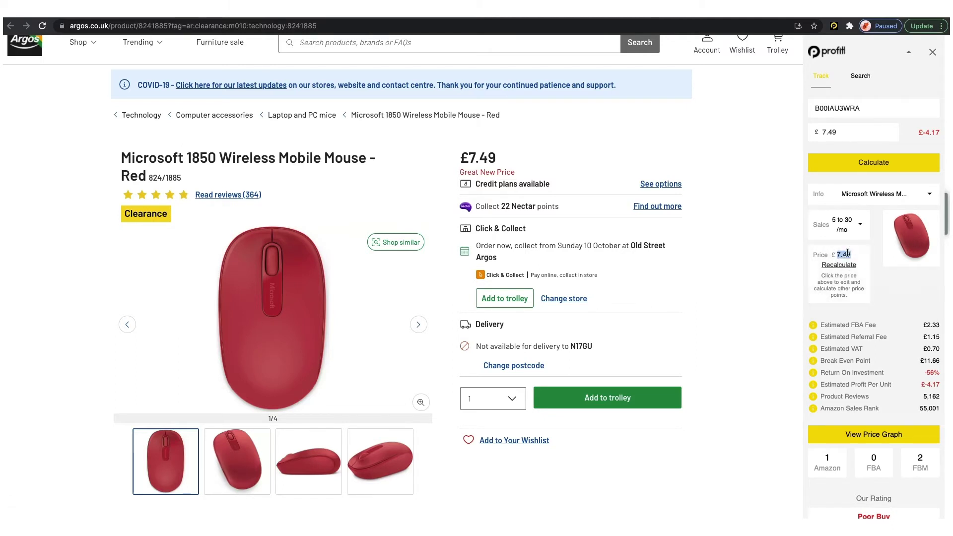
{"action": "type", "text": "20"}
{"action": "left_click", "coordinate": [849, 266]}
{"action": "left_click", "coordinate": [882, 163]}
Step: Open the mouse's price graph, examine its price and sales rank history, and close the graph
{"action": "scroll", "coordinate": [904, 264], "scroll_direction": "down", "scroll_amount": 1}
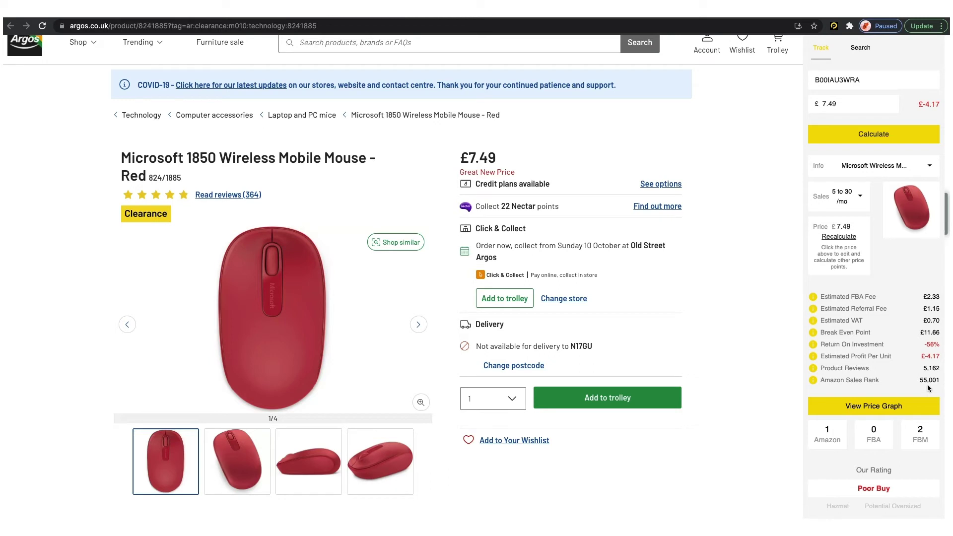
{"action": "scroll", "coordinate": [915, 390], "scroll_direction": "down", "scroll_amount": 1}
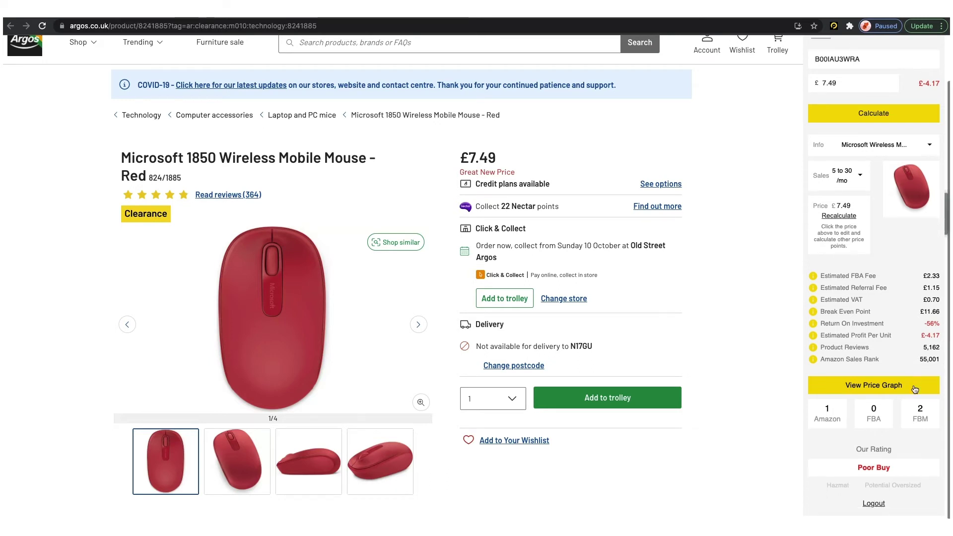
{"action": "scroll", "coordinate": [878, 392], "scroll_direction": "up", "scroll_amount": 2}
{"action": "left_click", "coordinate": [881, 428]}
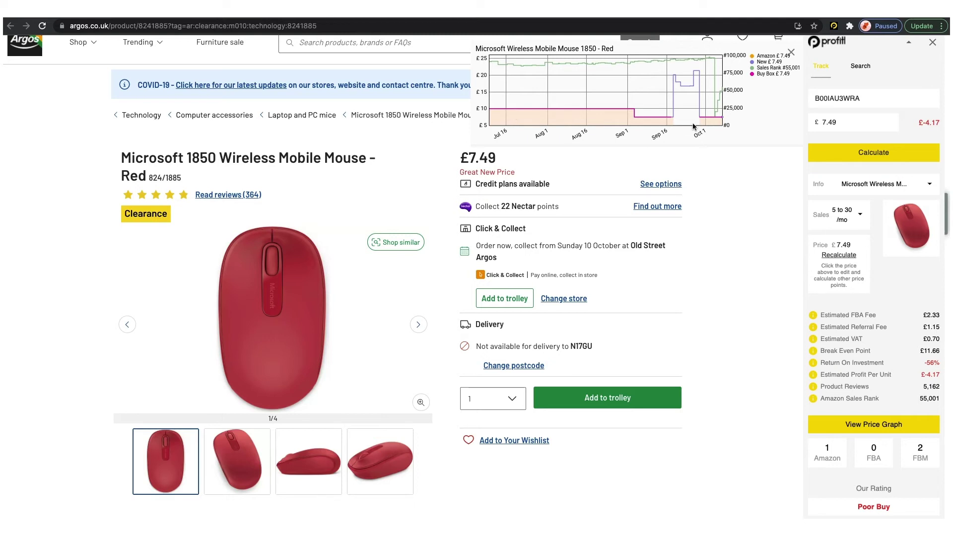
{"action": "left_click", "coordinate": [791, 52]}
Step: Review the mouse's Amazon, FBA and FBM seller counts, buy rating, and hazmat and oversize indicators
{"action": "scroll", "coordinate": [847, 430], "scroll_direction": "down", "scroll_amount": 2}
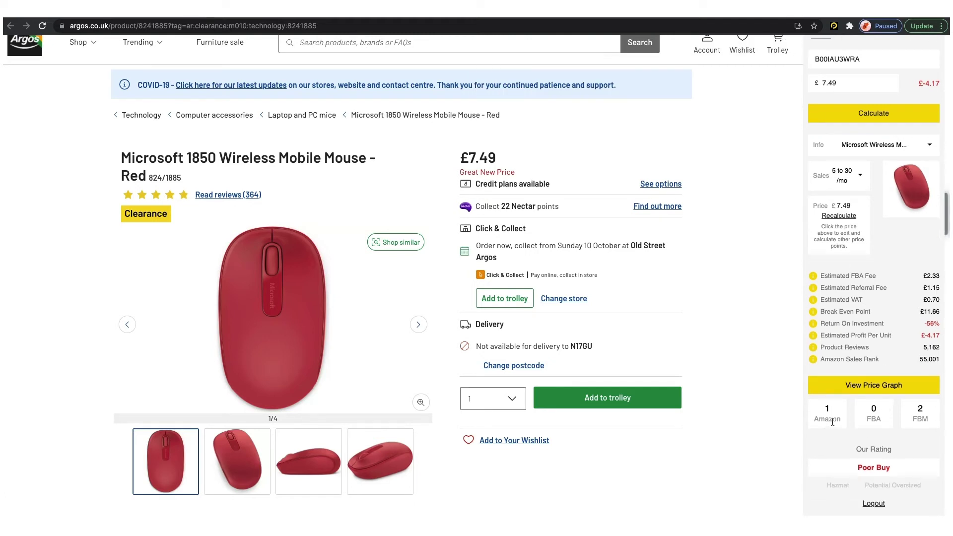
{"action": "scroll", "coordinate": [832, 422], "scroll_direction": "up", "scroll_amount": 1}
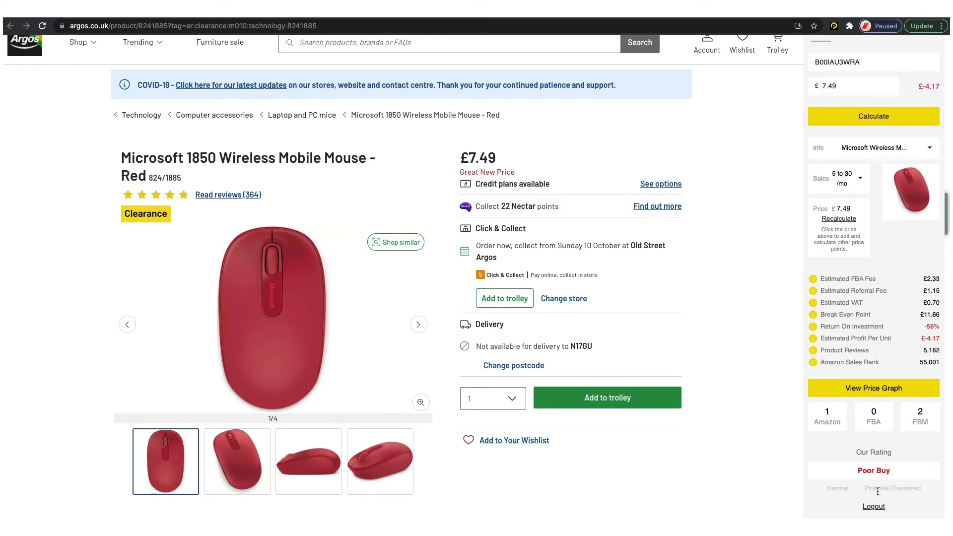
{"action": "scroll", "coordinate": [879, 392], "scroll_direction": "up", "scroll_amount": 2}
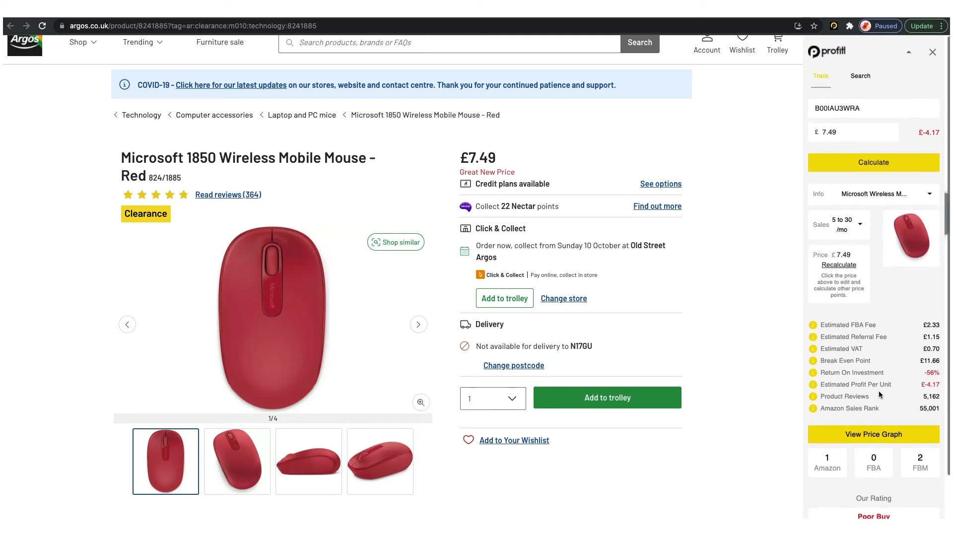
Step: Search for "tv" by product title in the Profitl extension
{"action": "left_click", "coordinate": [867, 83]}
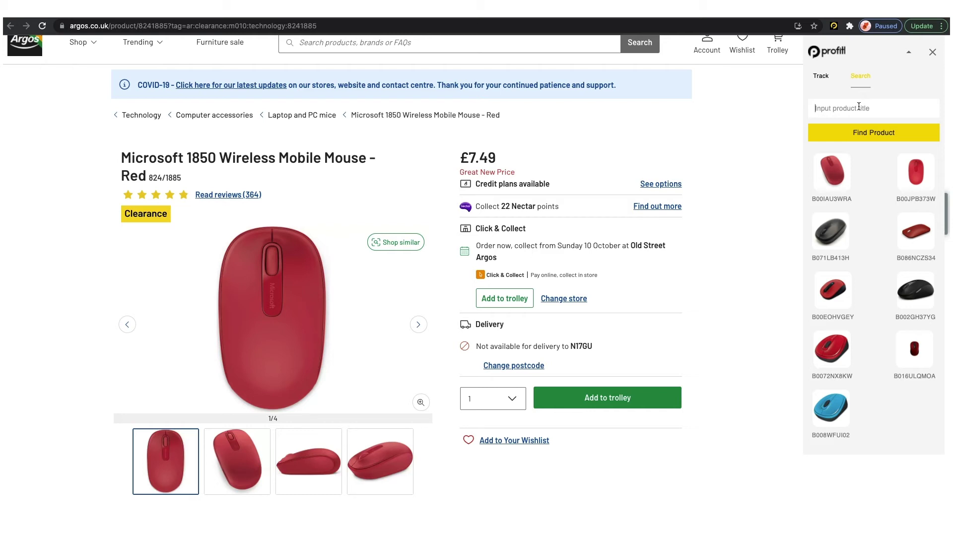
{"action": "type", "text": "tv"}
{"action": "left_click", "coordinate": [888, 138]}
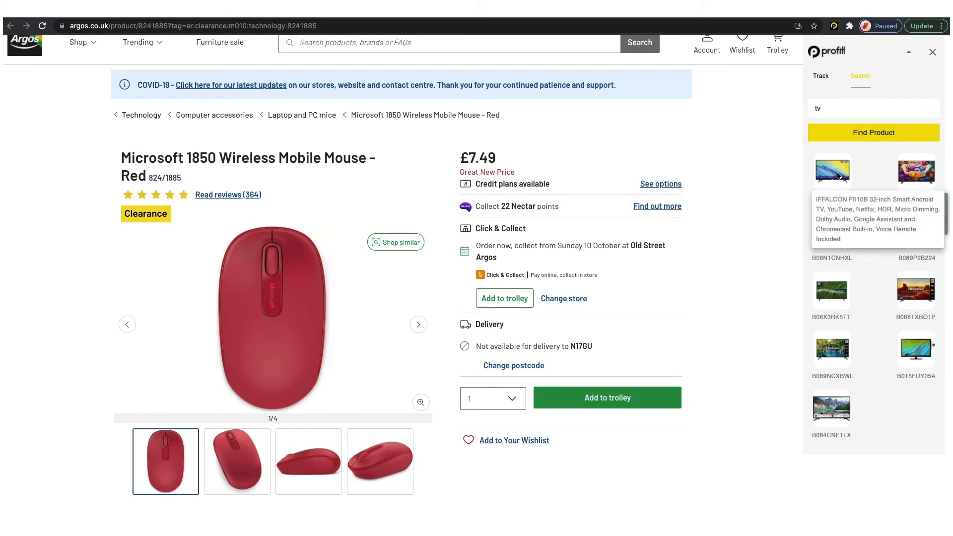
Step: Select the iFFALCON F510B 32-inch TV (B08KDGFXD5) for tracking and calculate its profit at a cost of £100
{"action": "left_click", "coordinate": [821, 76]}
{"action": "left_click", "coordinate": [868, 132]}
{"action": "type", "text": "100"}
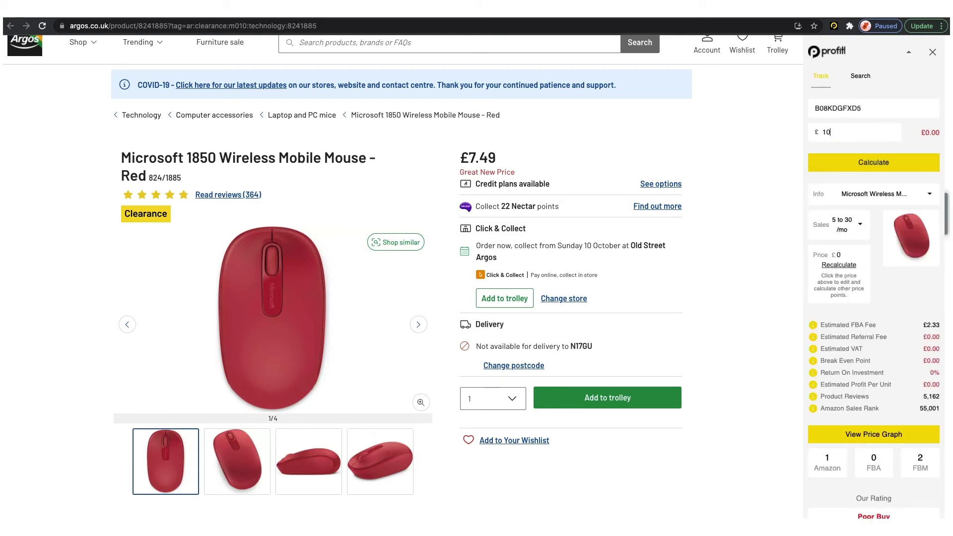
{"action": "left_click", "coordinate": [872, 162]}
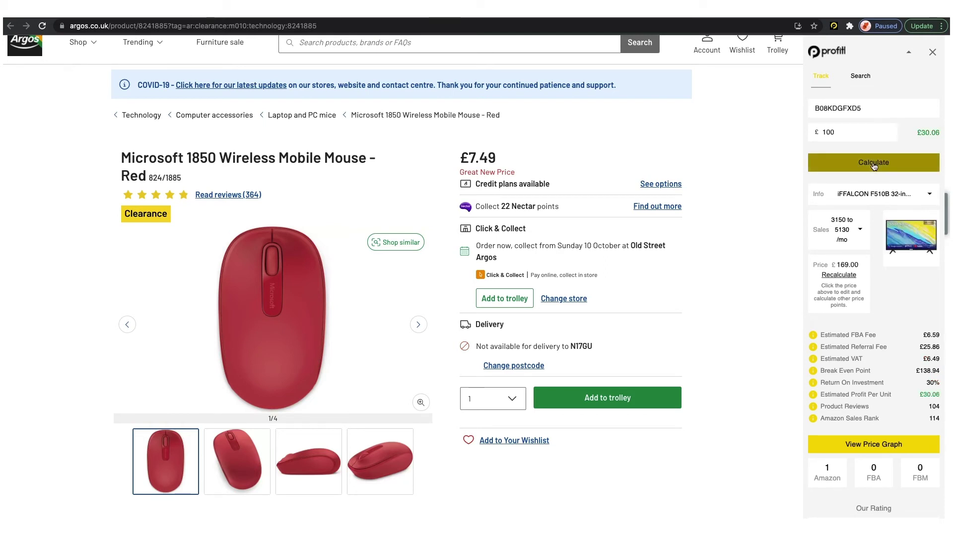
Step: Minimise and re-expand the Profitl widget, and close it on the mouse's product page
{"action": "left_click", "coordinate": [909, 54]}
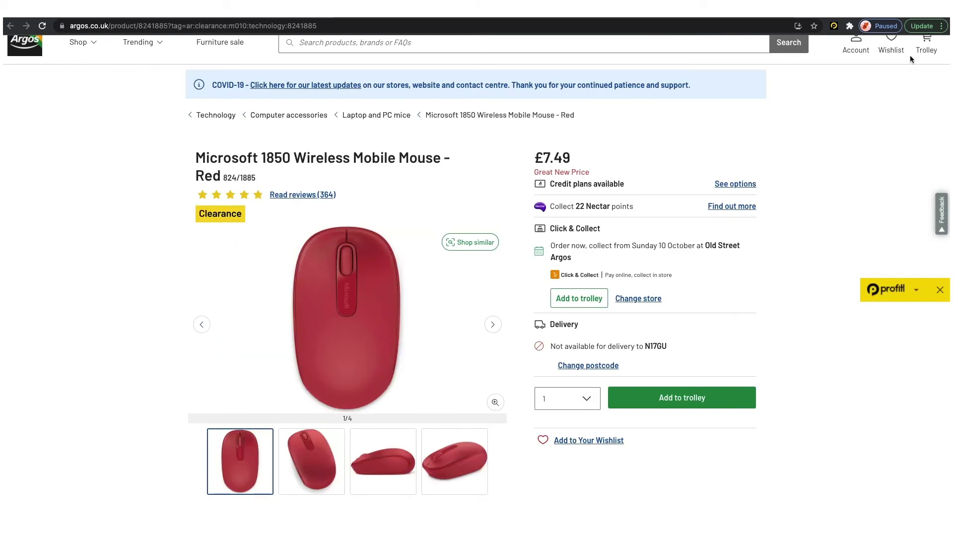
{"action": "left_click", "coordinate": [912, 293]}
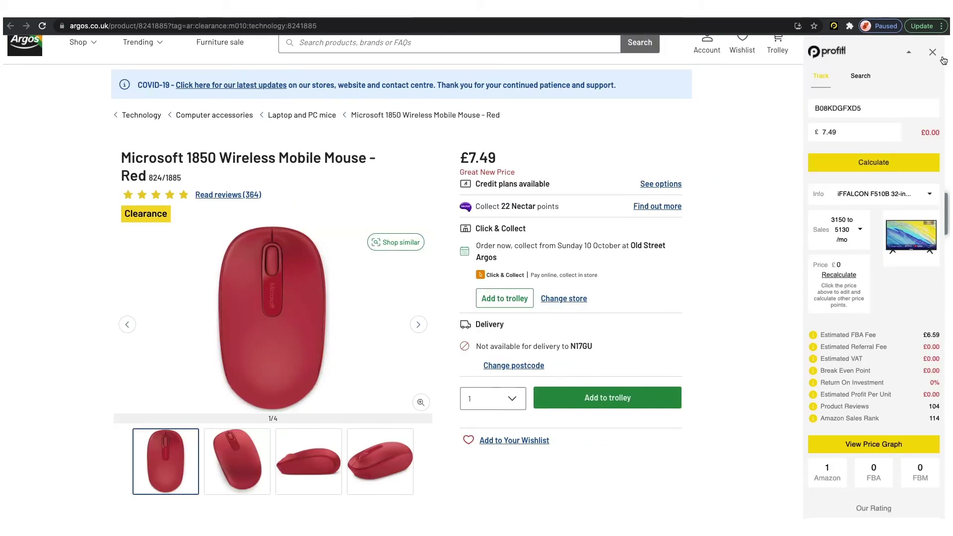
{"action": "left_click", "coordinate": [932, 52]}
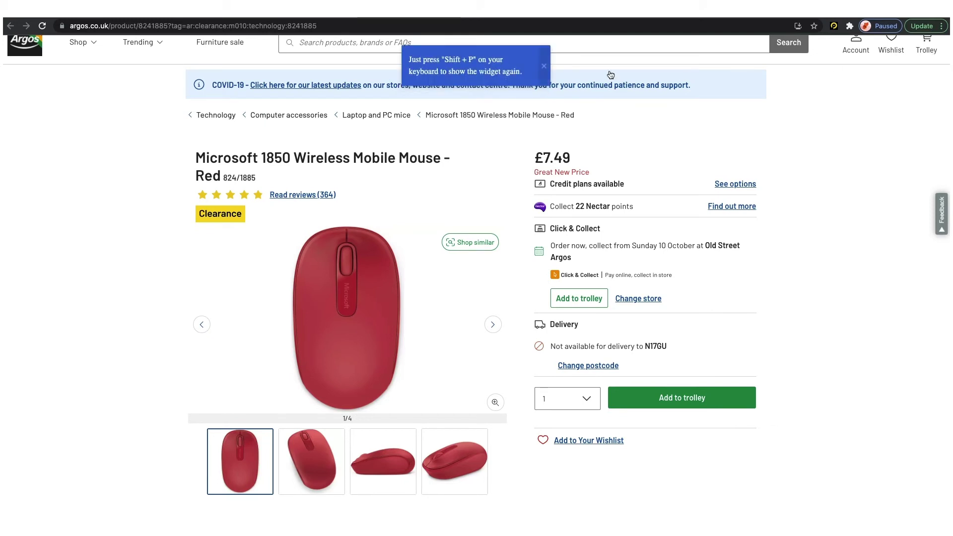